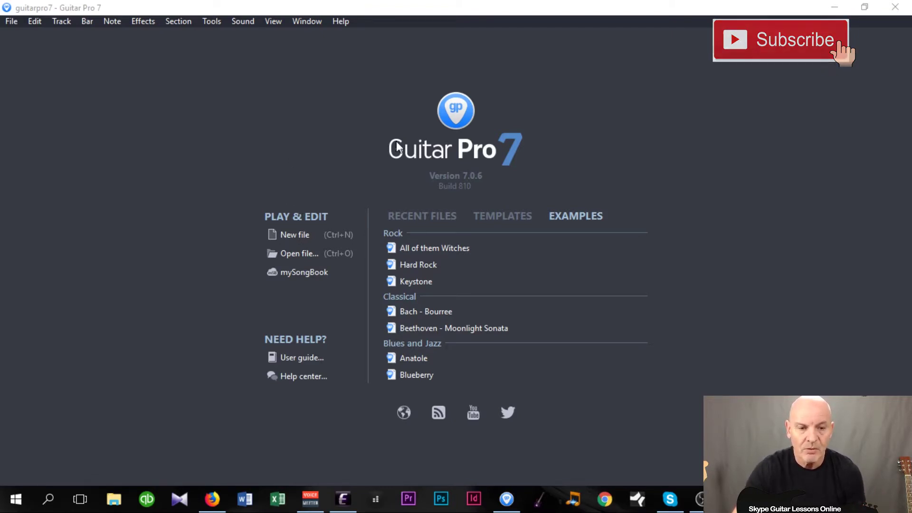
Create a new score with one Overdriven Guitar track in standard tuning at tempo 120.
left_click(12, 22)
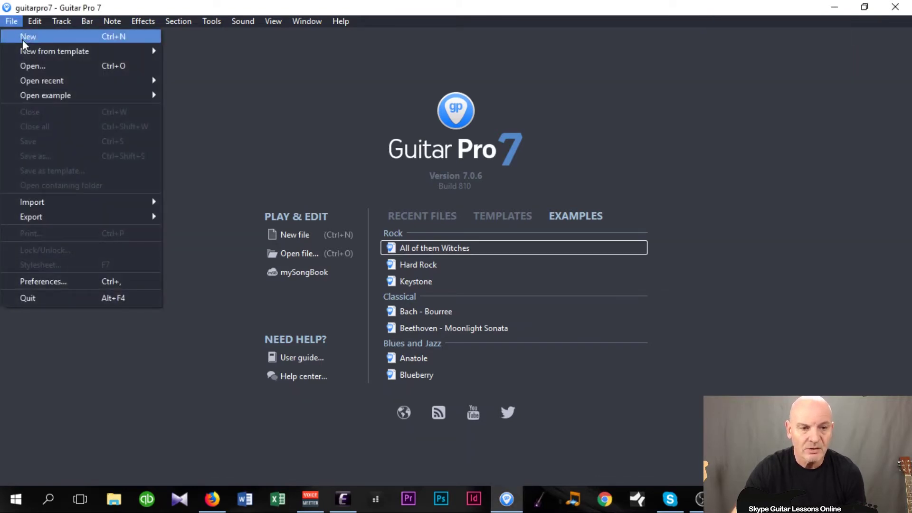
key("Escape")
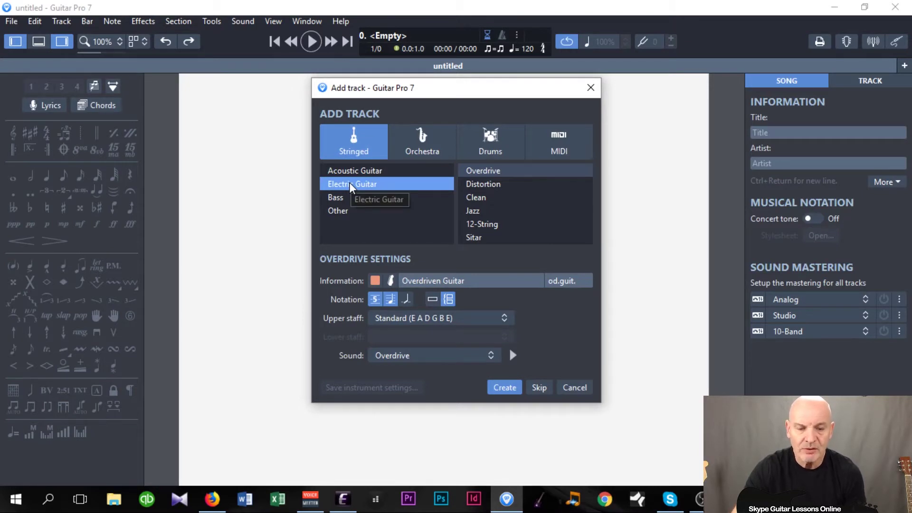
left_click(505, 388)
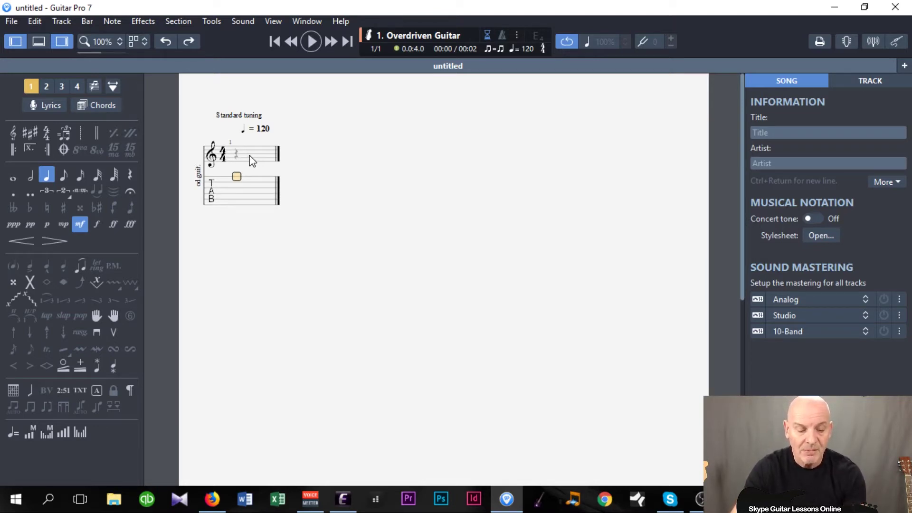
Insert an open C major chord in bar 1 after comparing the barre and 8th-fret C voicings.
key("a")
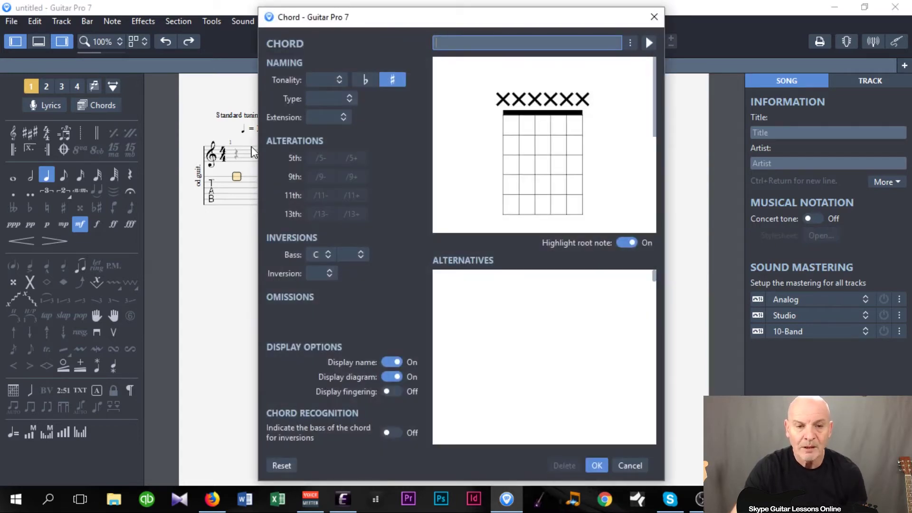
left_click_drag(372, 25, 352, 24)
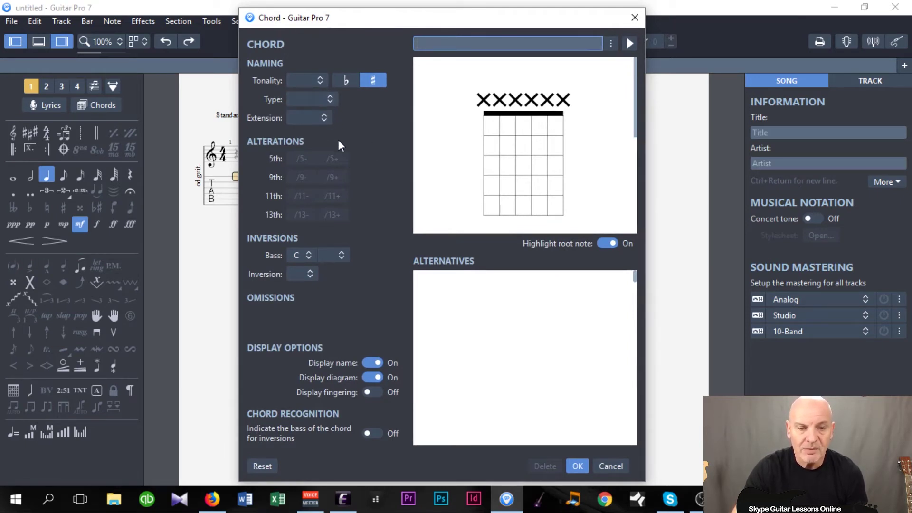
left_click(320, 82)
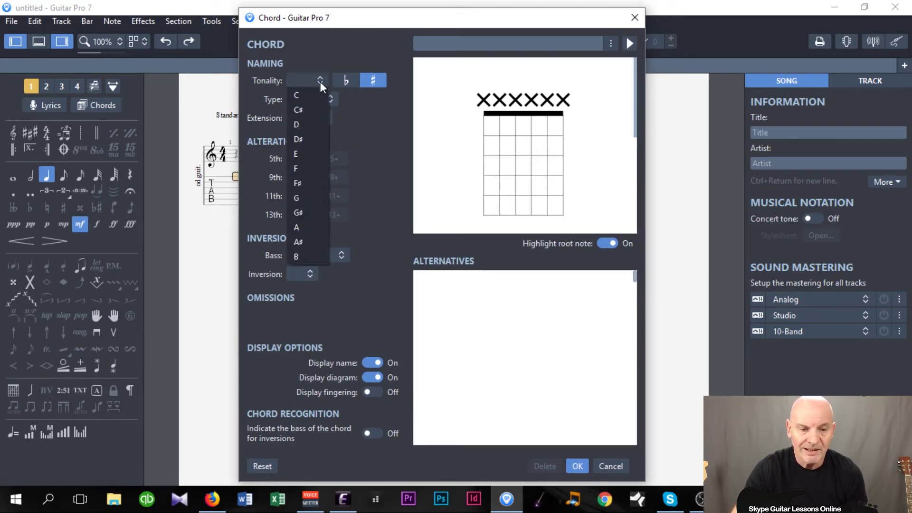
left_click(296, 97)
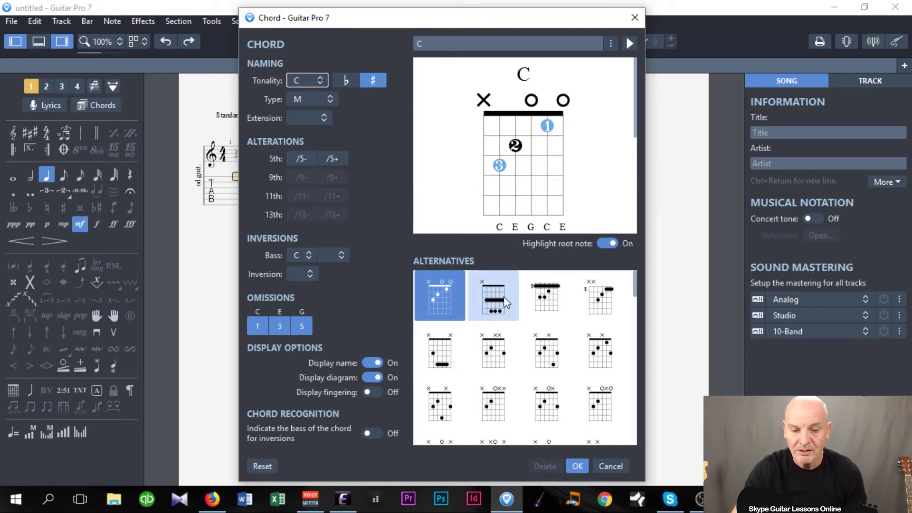
left_click(494, 307)
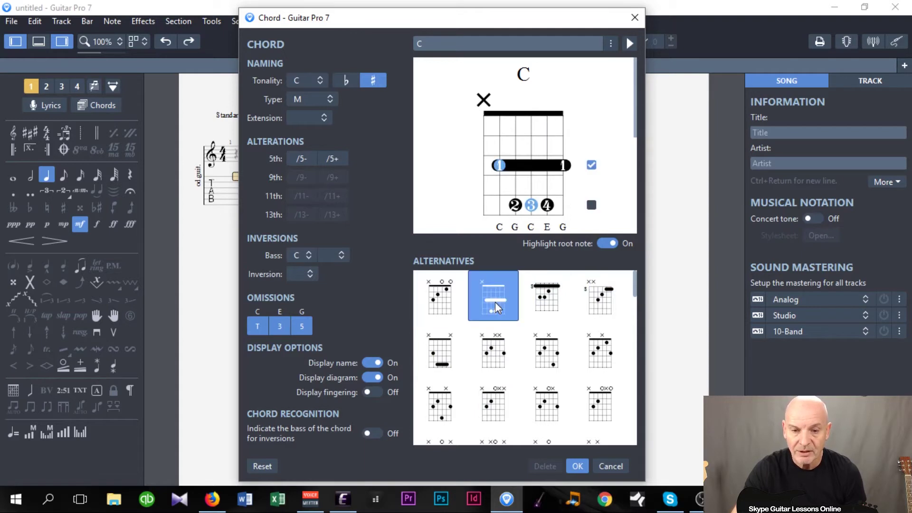
left_click(546, 299)
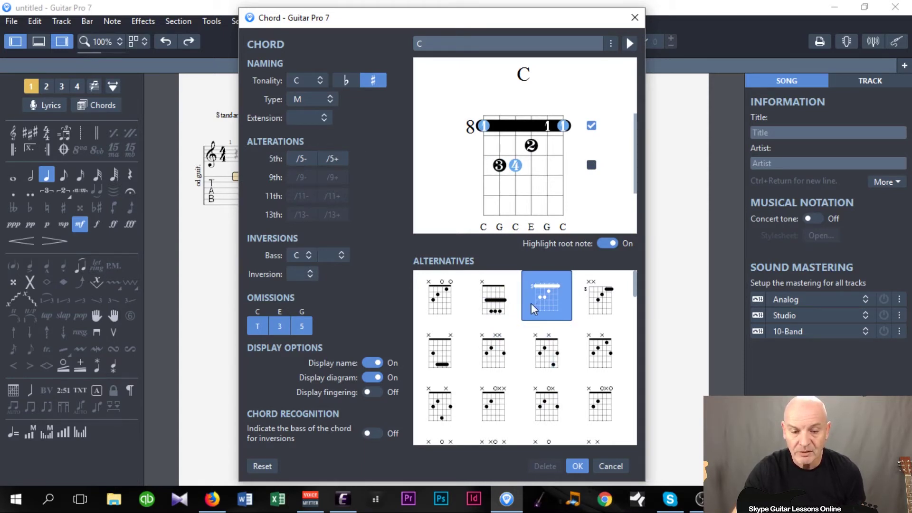
left_click(441, 300)
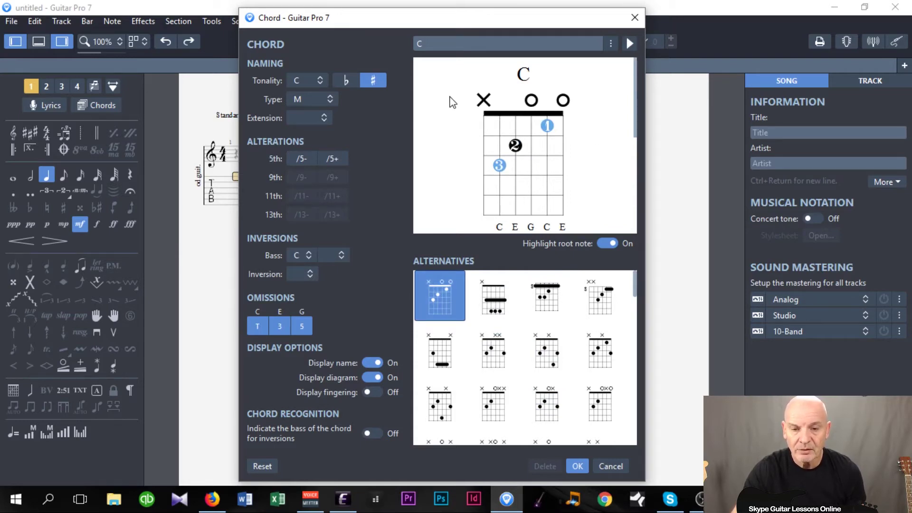
left_click(579, 463)
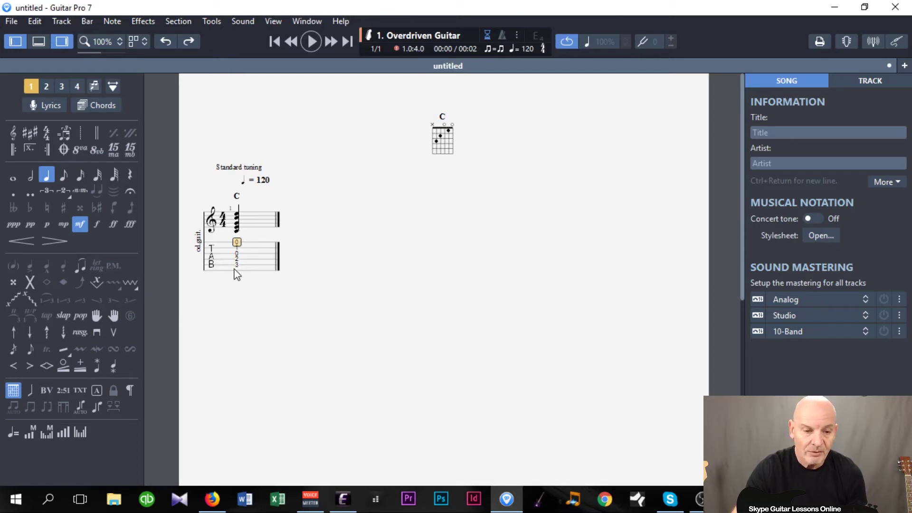
Try half and whole durations on the C chord, then add an empty second bar.
left_click(29, 175)
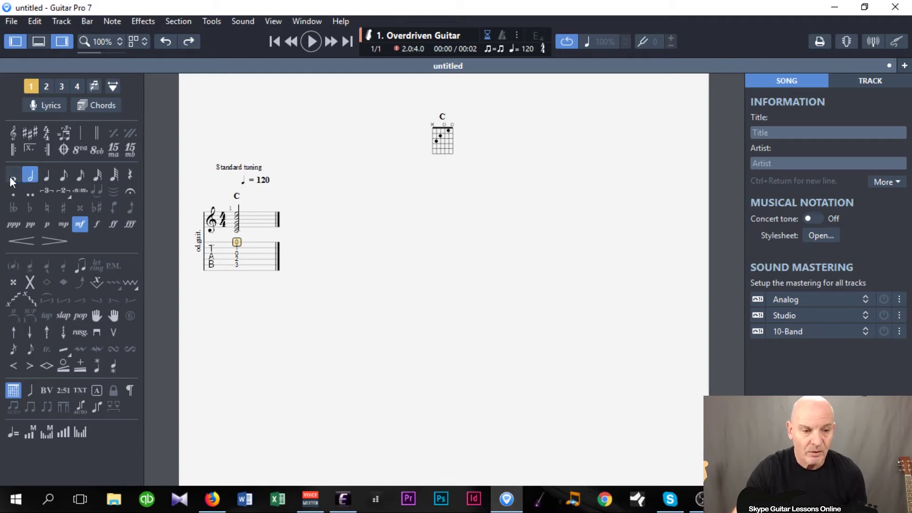
left_click(12, 181)
left_click(47, 175)
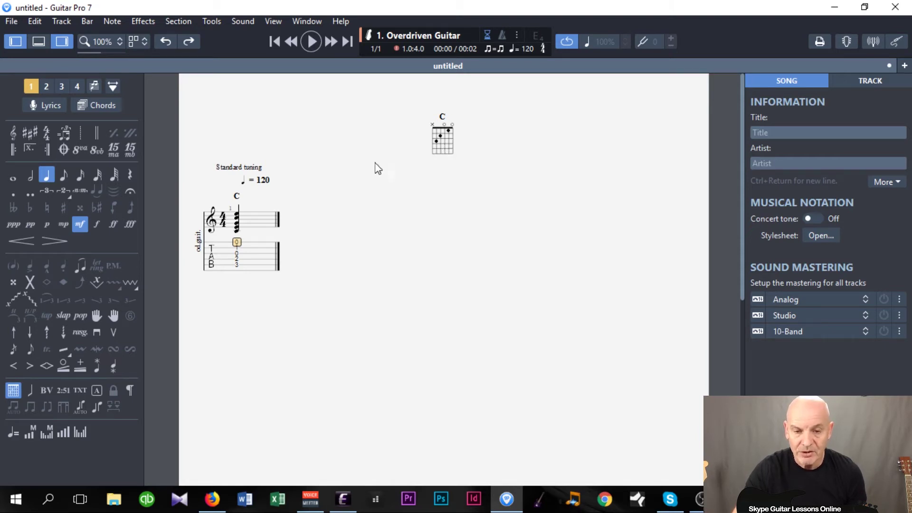
left_click(269, 269)
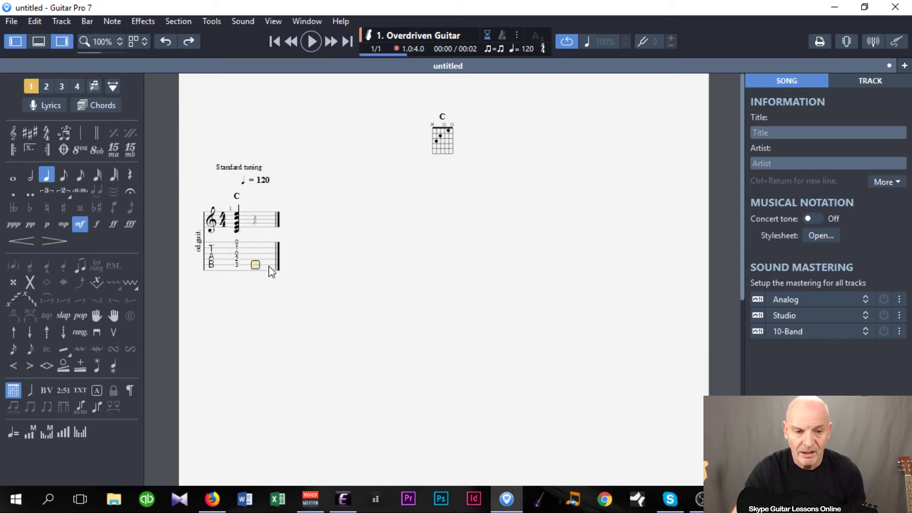
key("Right")
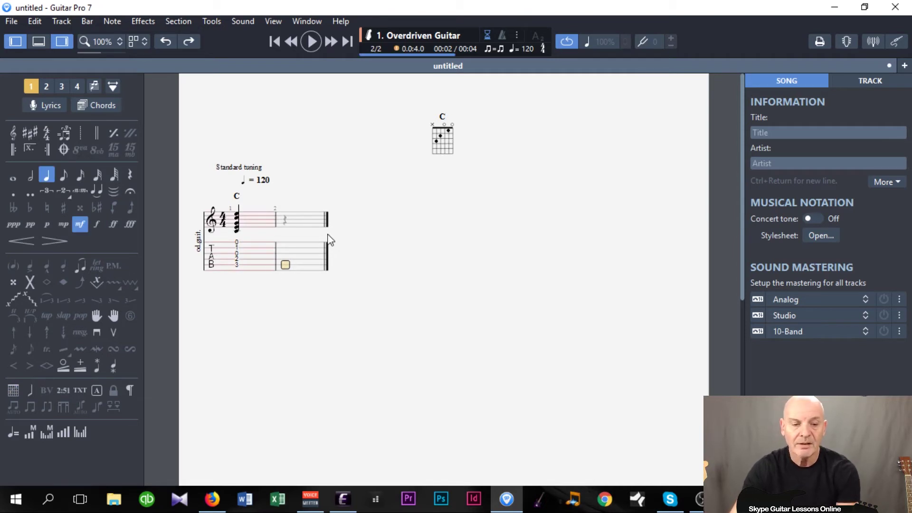
Set the C chord in bar 1 to a whole note and move into bar 2.
left_click(256, 219)
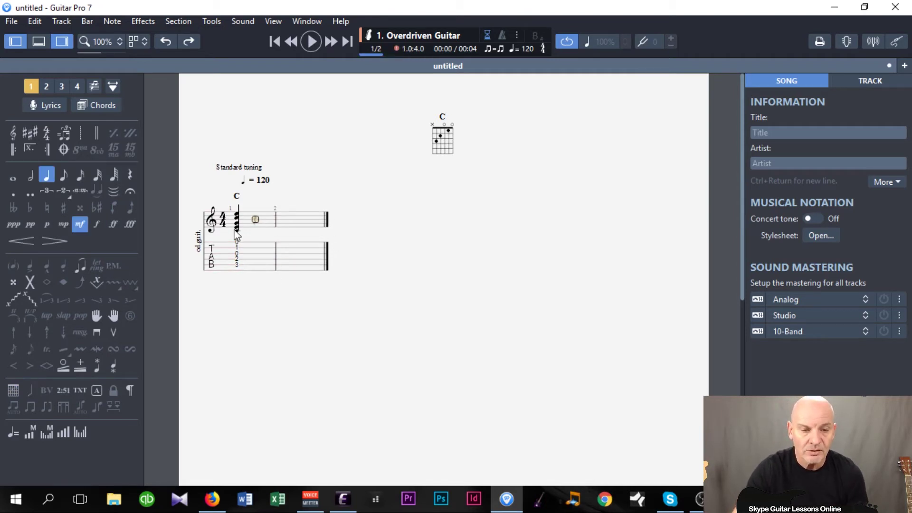
left_click(236, 233)
left_click(13, 174)
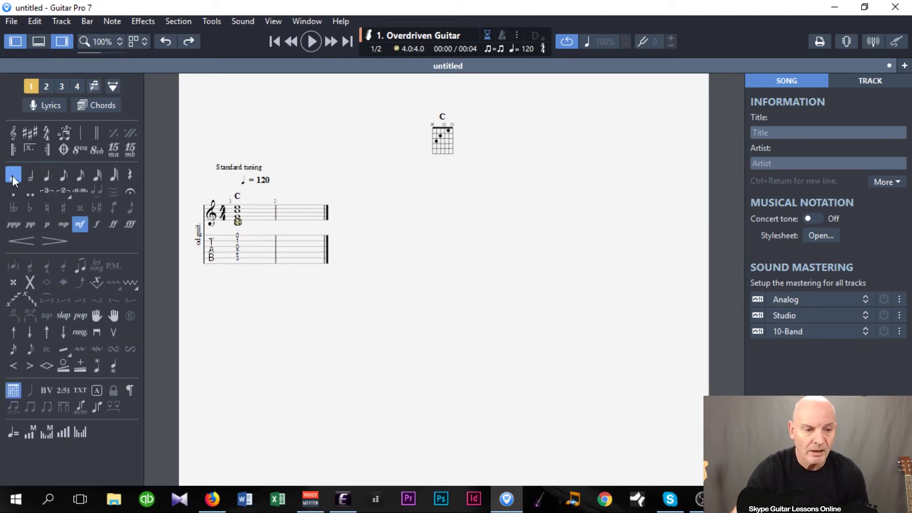
left_click(299, 221)
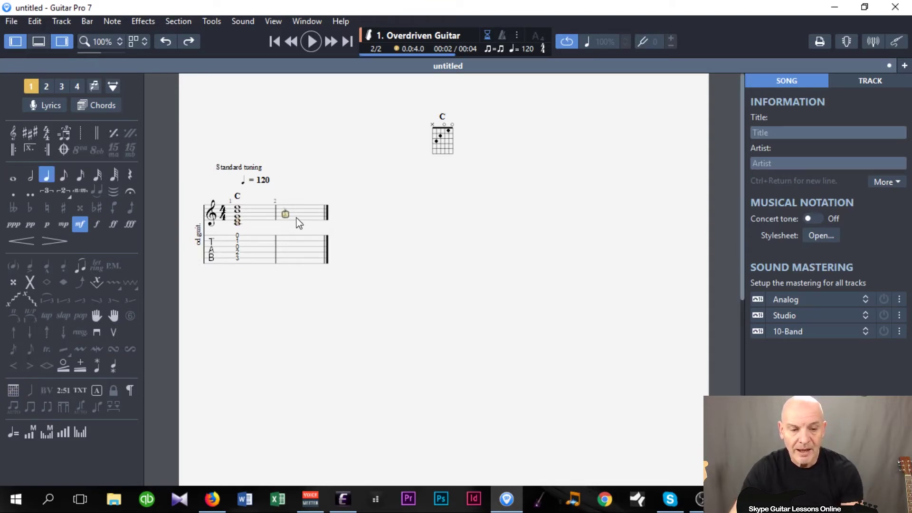
key("a")
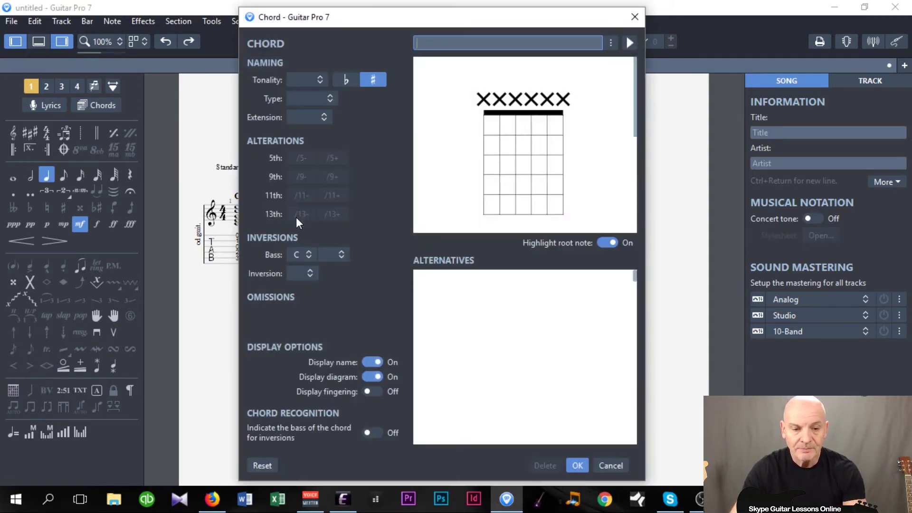
Add a whole-note F chord to bar 2 using the top-four-string voicing.
left_click(320, 80)
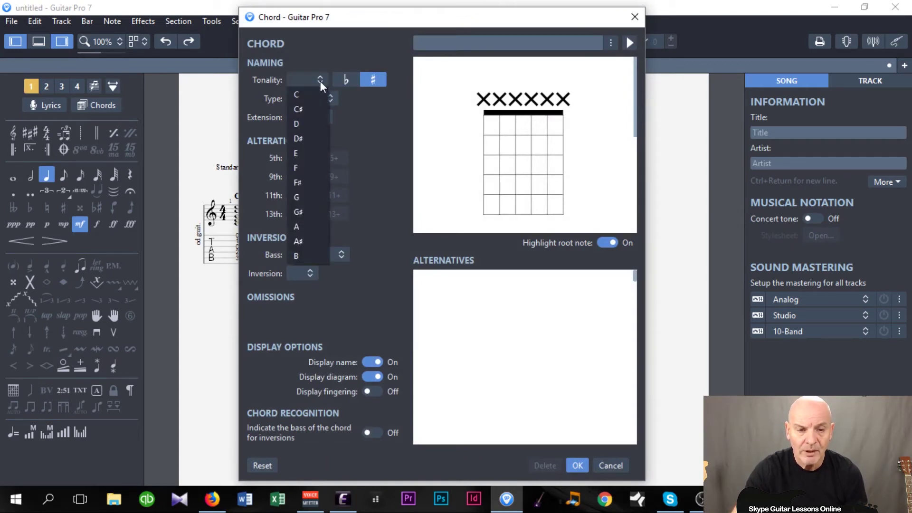
left_click(295, 170)
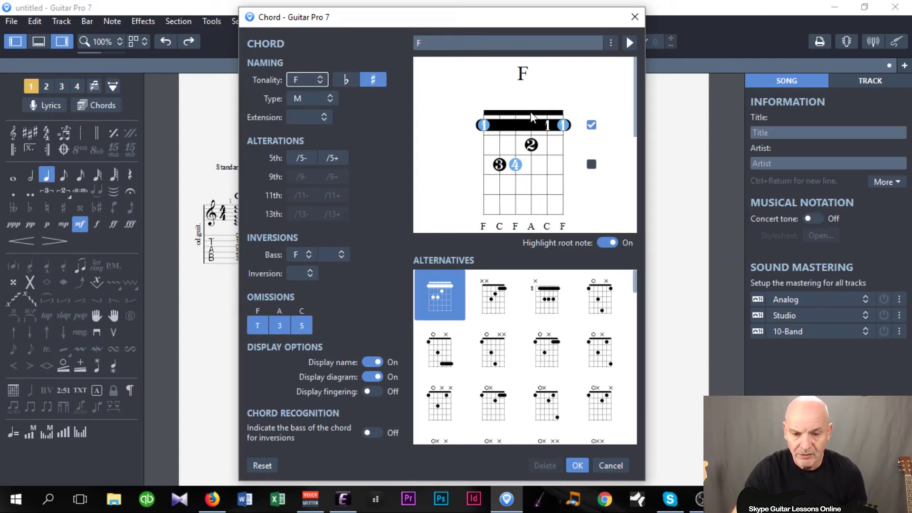
left_click(548, 300)
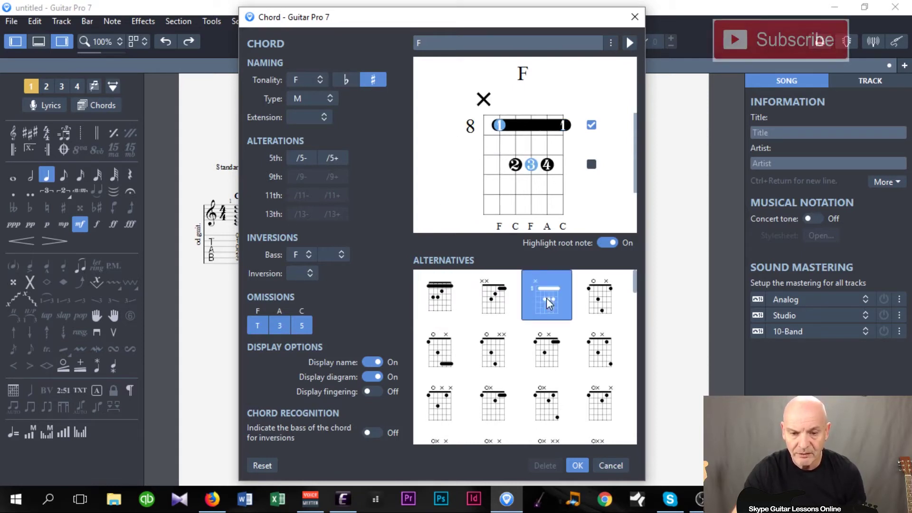
left_click(546, 349)
left_click(493, 349)
left_click(439, 351)
left_click(439, 297)
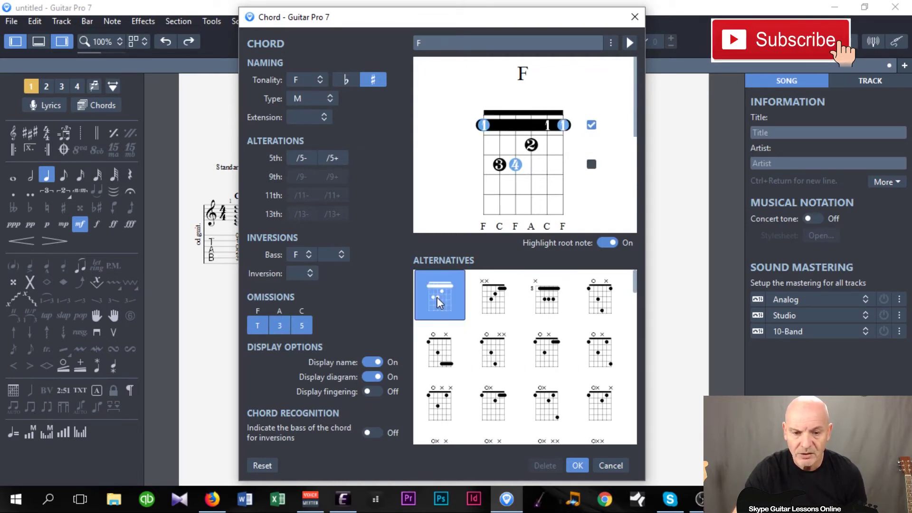
left_click(486, 302)
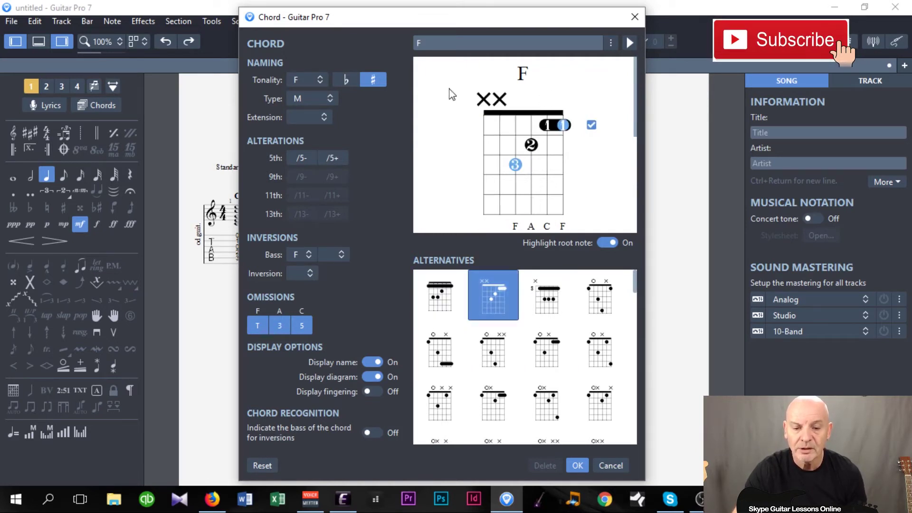
left_click(576, 466)
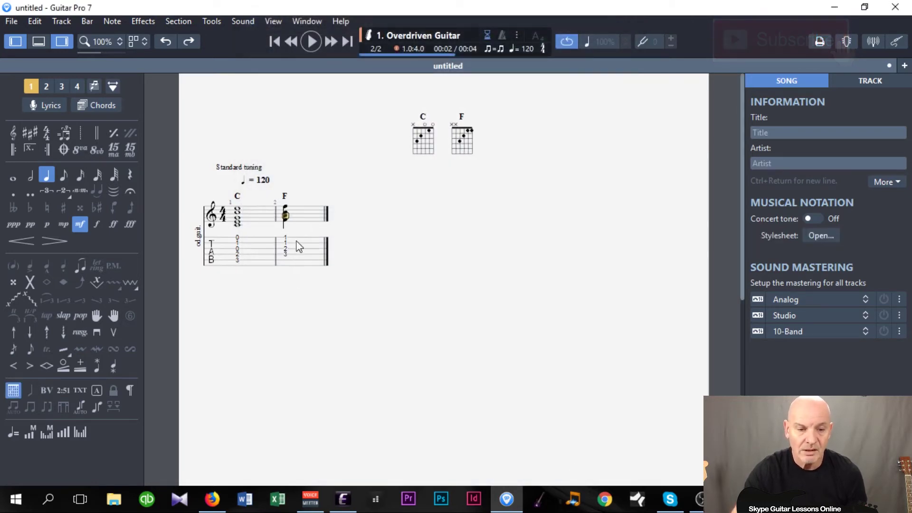
left_click(14, 175)
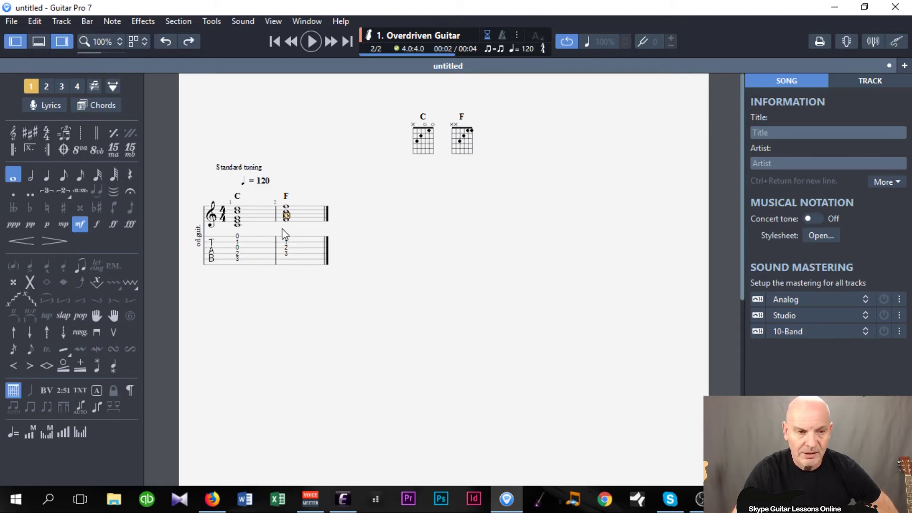
Bring up the file commands list to reach the Stylesheet.
left_click(9, 22)
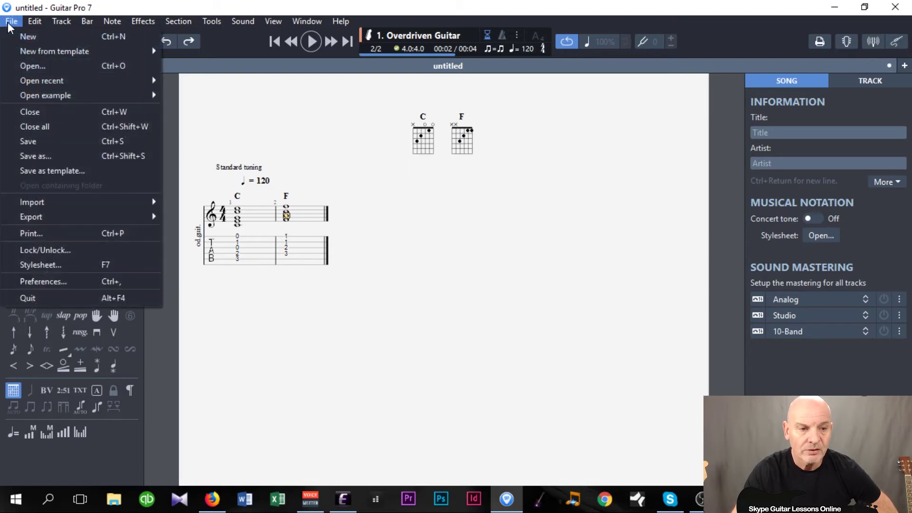
In the stylesheet's Chord Diagrams, toggle 'On top of score' off and on, and enlarge the diagrams slightly.
left_click(40, 264)
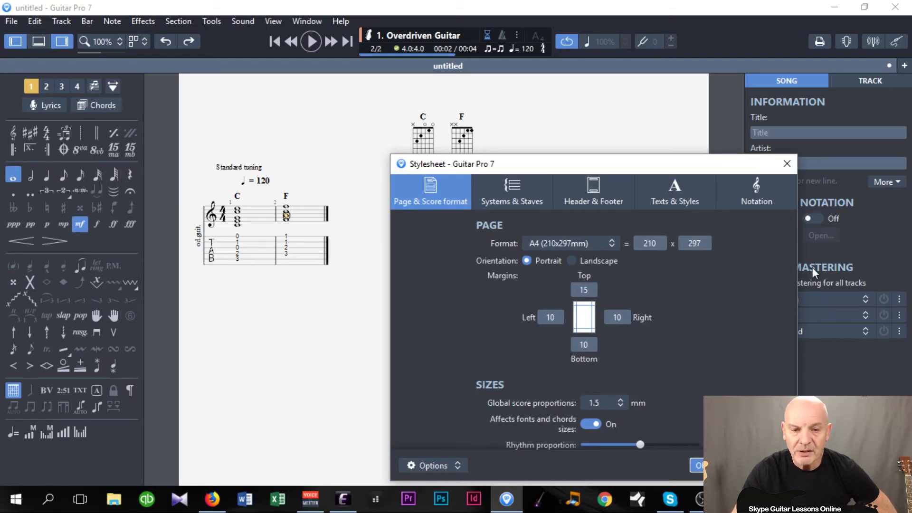
left_click_drag(643, 163, 665, 165)
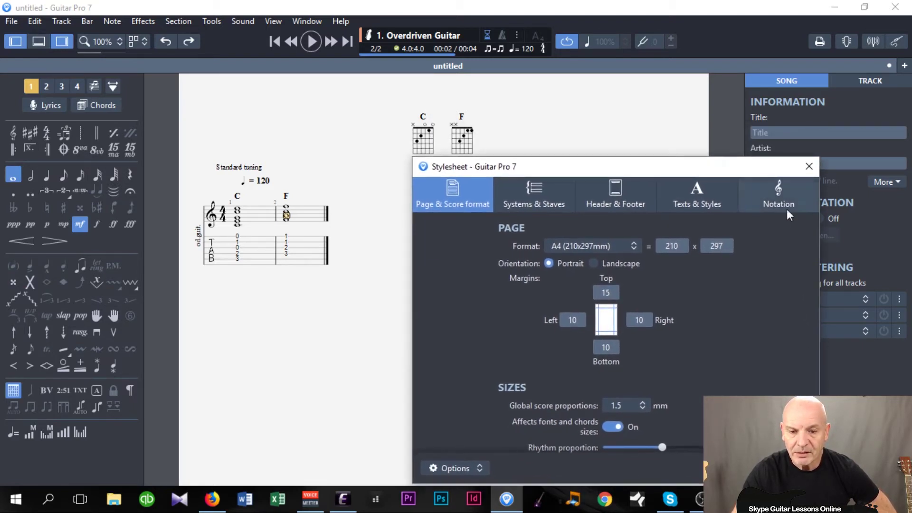
left_click_drag(818, 252, 813, 390)
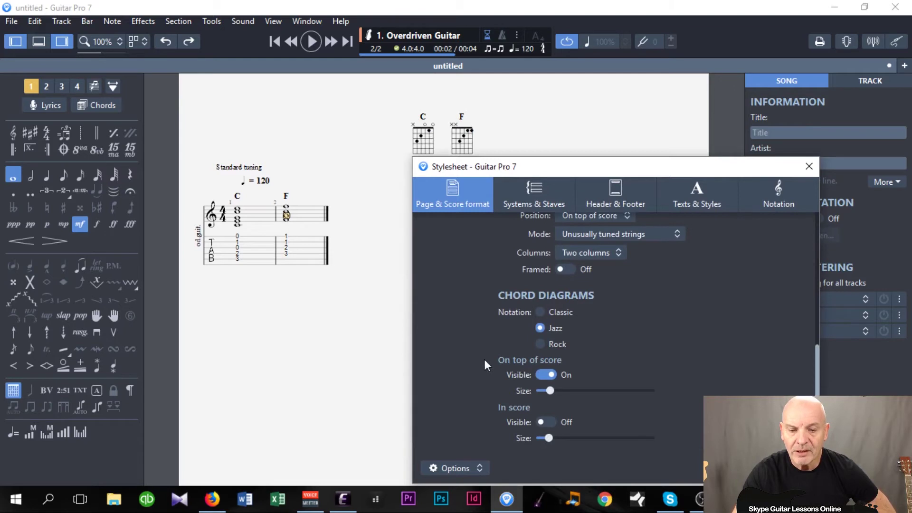
left_click(544, 375)
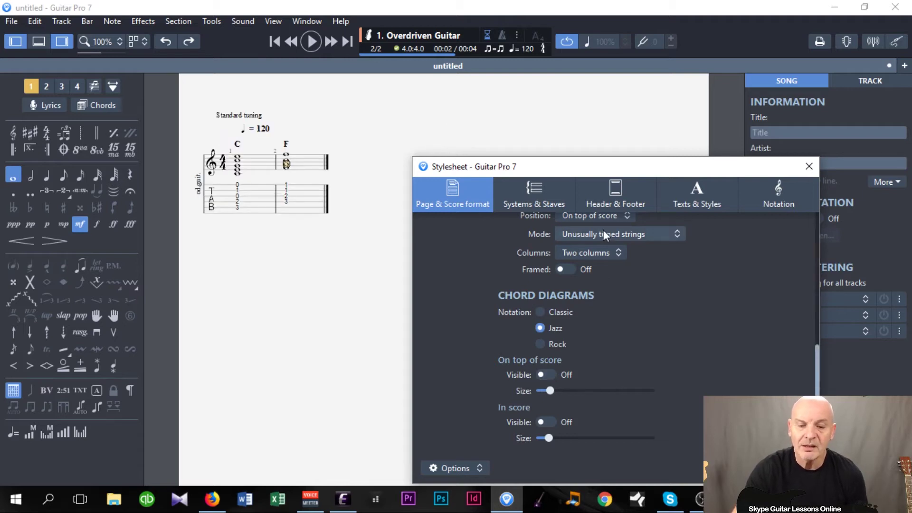
left_click(550, 376)
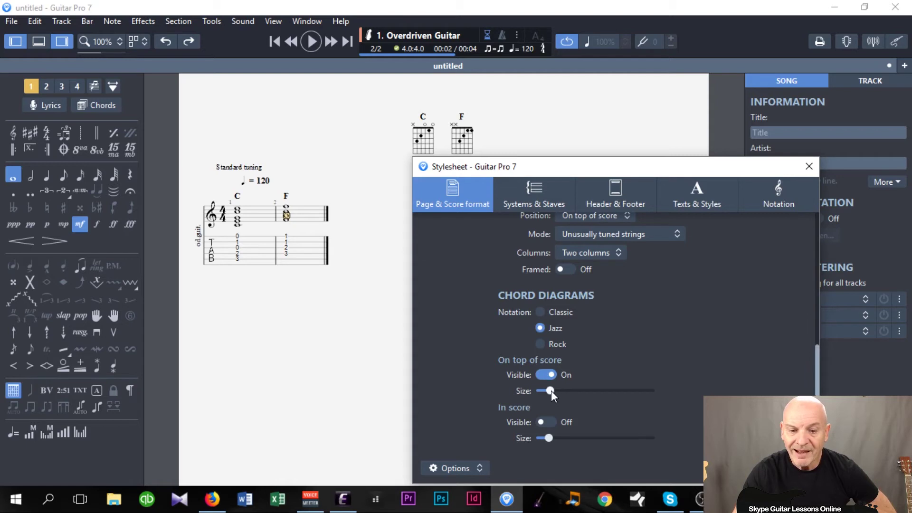
left_click_drag(551, 390, 557, 390)
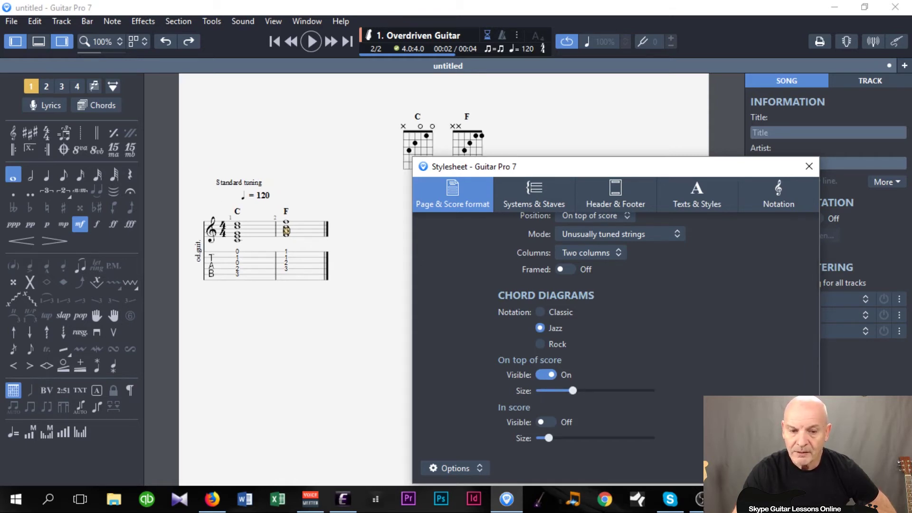
left_click_drag(582, 174, 578, 143)
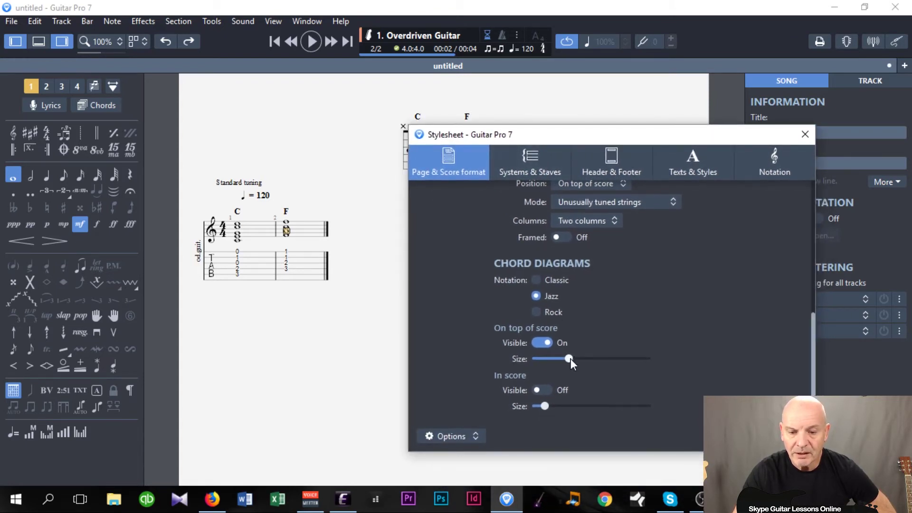
left_click_drag(571, 359, 612, 359)
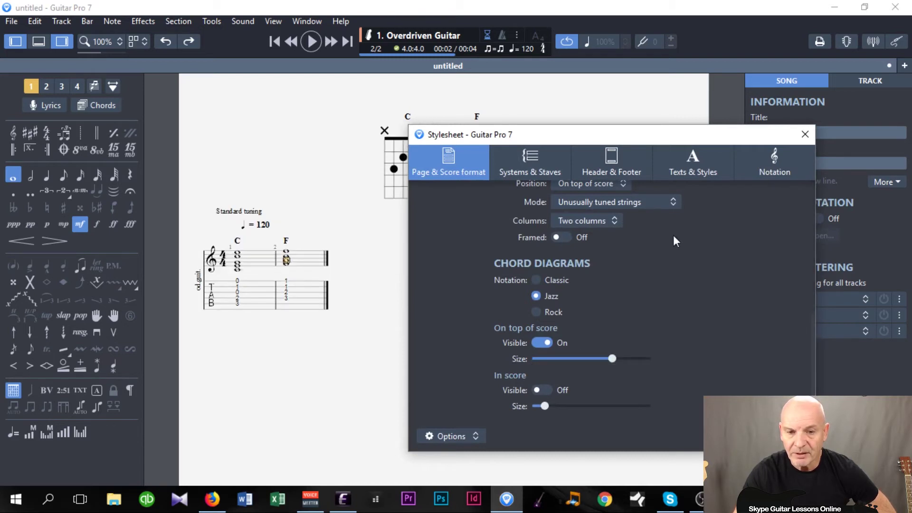
left_click_drag(620, 137, 609, 116)
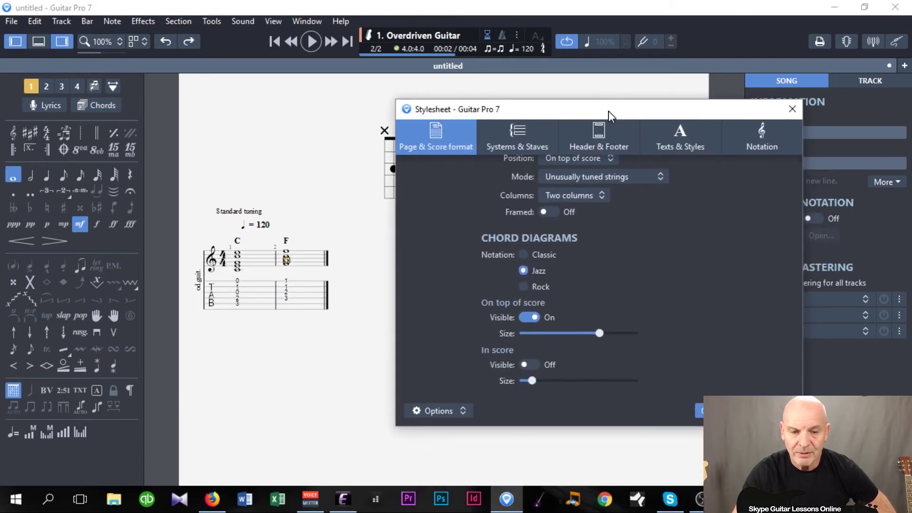
left_click_drag(598, 334, 594, 333)
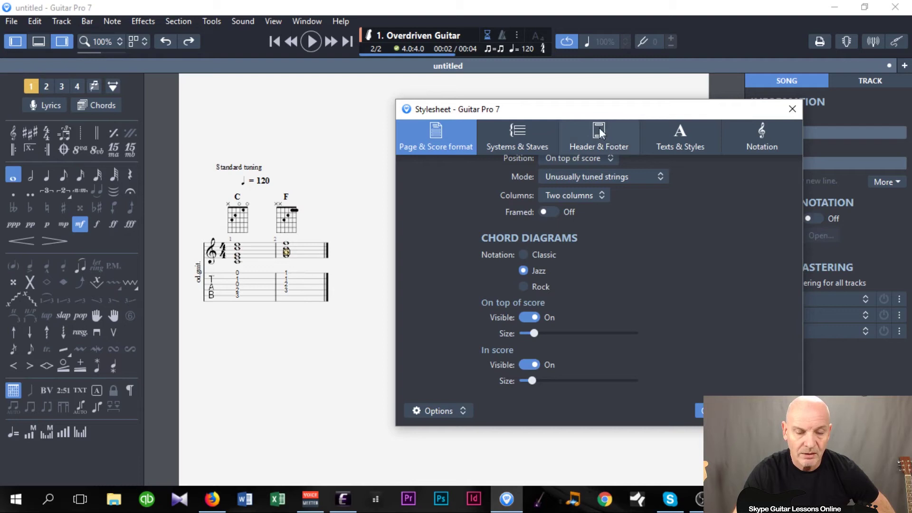
Reposition the Stylesheet window to preview the diagrams on the score, then apply the changes.
left_click_drag(578, 110, 620, 195)
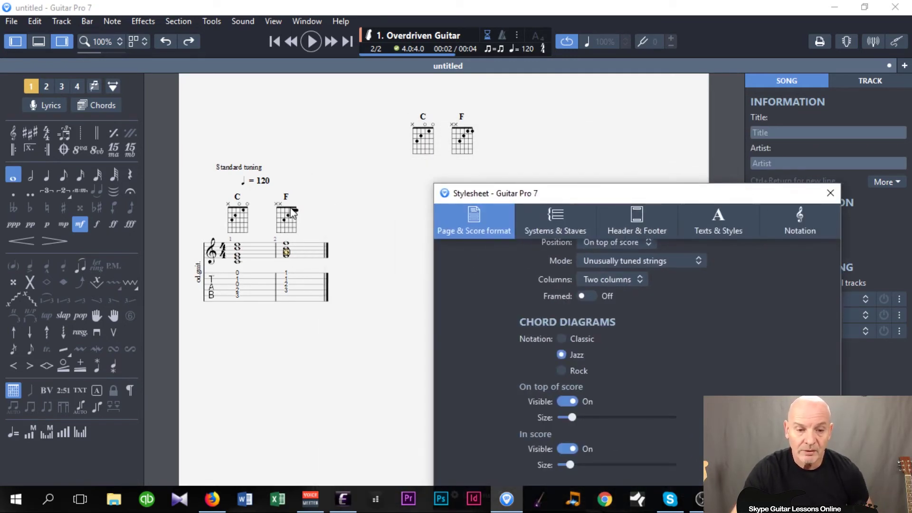
left_click_drag(562, 196, 521, 118)
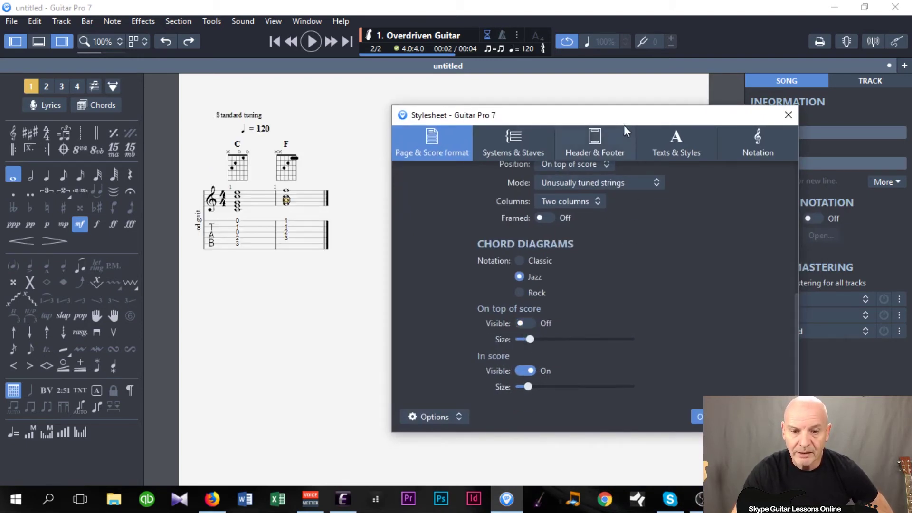
left_click_drag(622, 120, 617, 198)
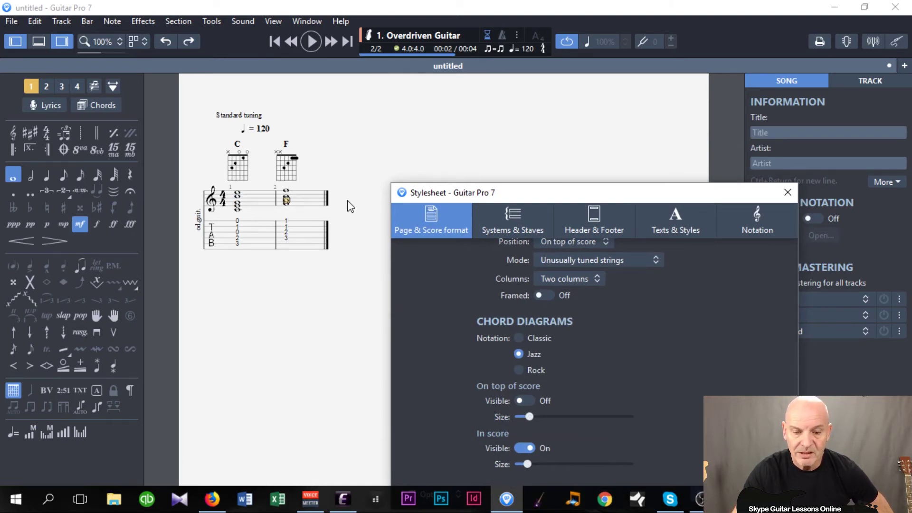
left_click_drag(518, 195, 498, 145)
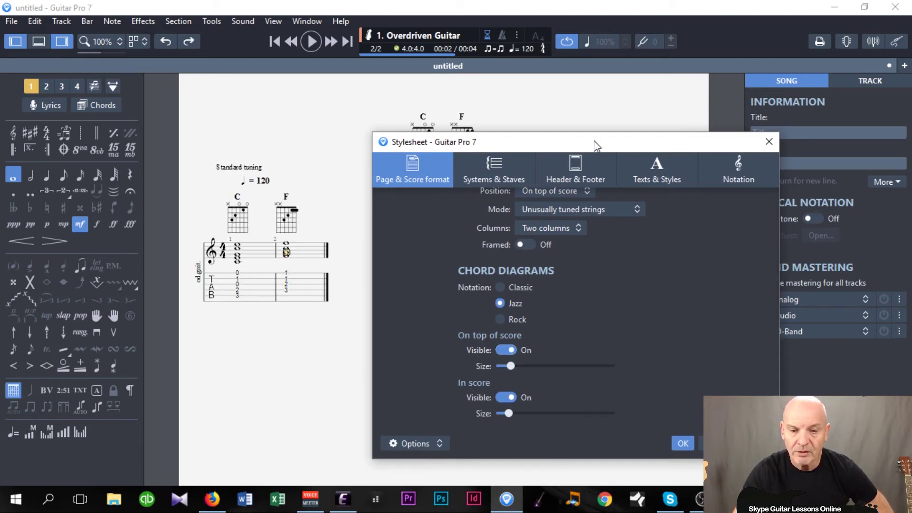
mouse_move(591, 141)
left_mouse_down()
mouse_move(579, 168)
mouse_move(573, 141)
left_mouse_up()
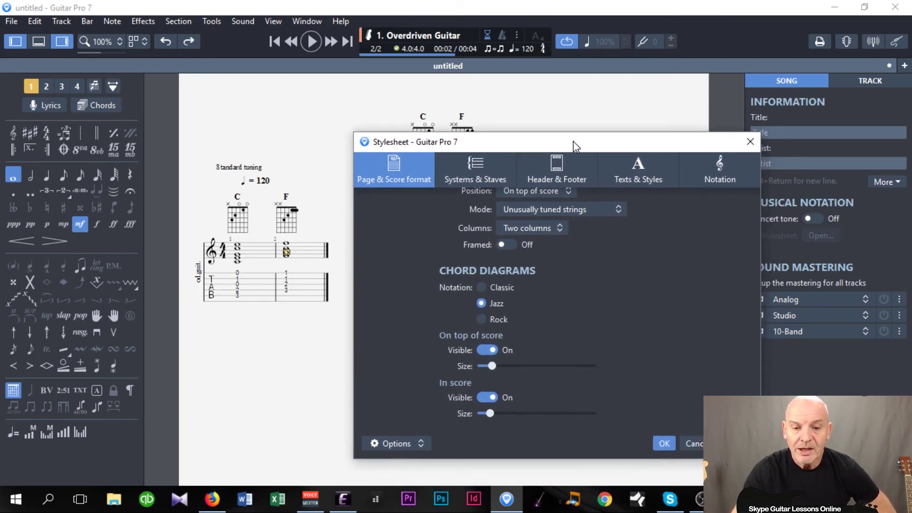
left_click(663, 442)
Add an empty bar 3 and bring up the Chord dialog for it.
key("Right")
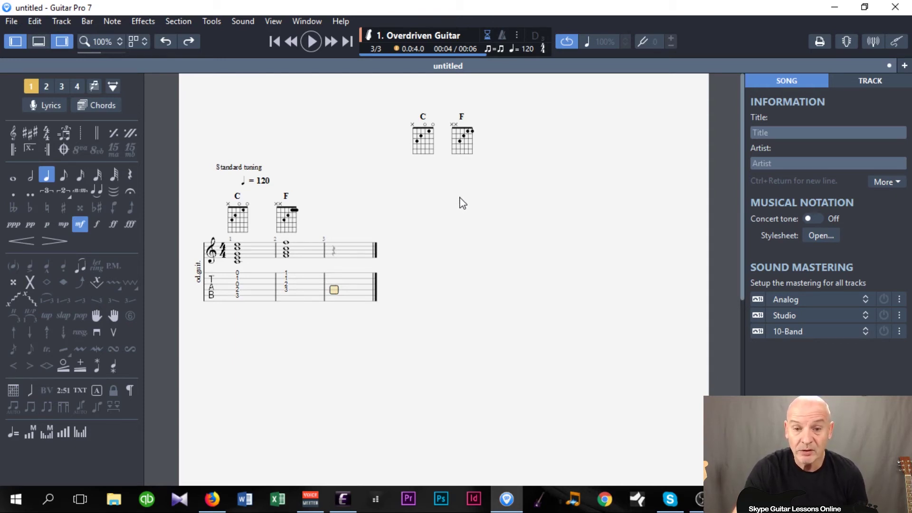
left_click(14, 390)
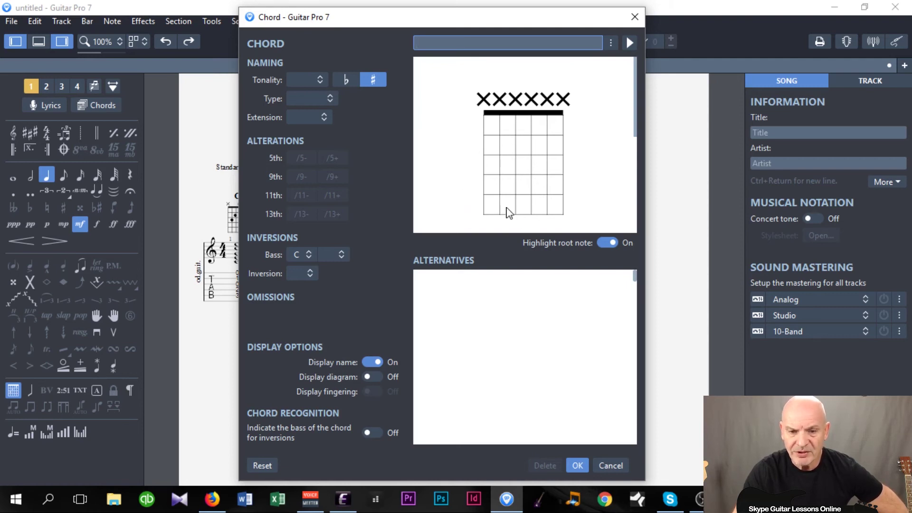
Place two fret-3 and two fret-2 notes on the diagram to form Bb°/C.
left_click(499, 164)
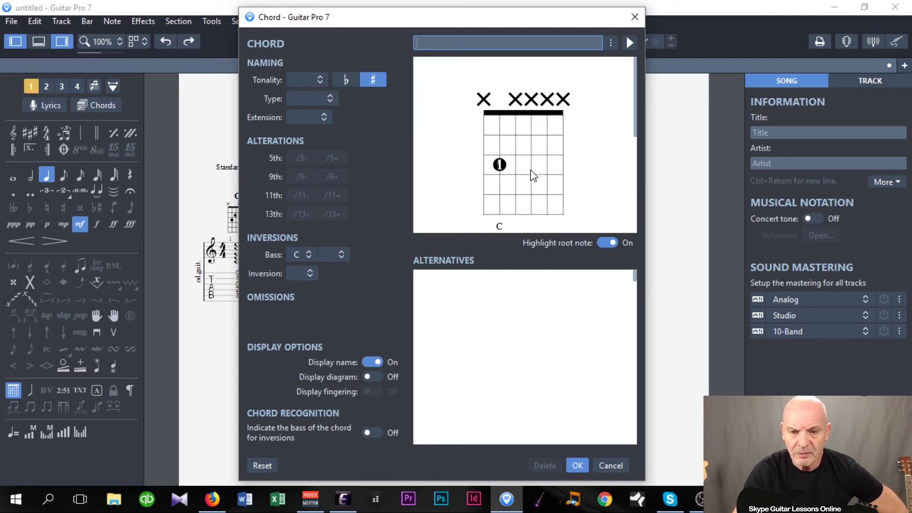
left_click(531, 164)
left_click(515, 144)
left_click(548, 145)
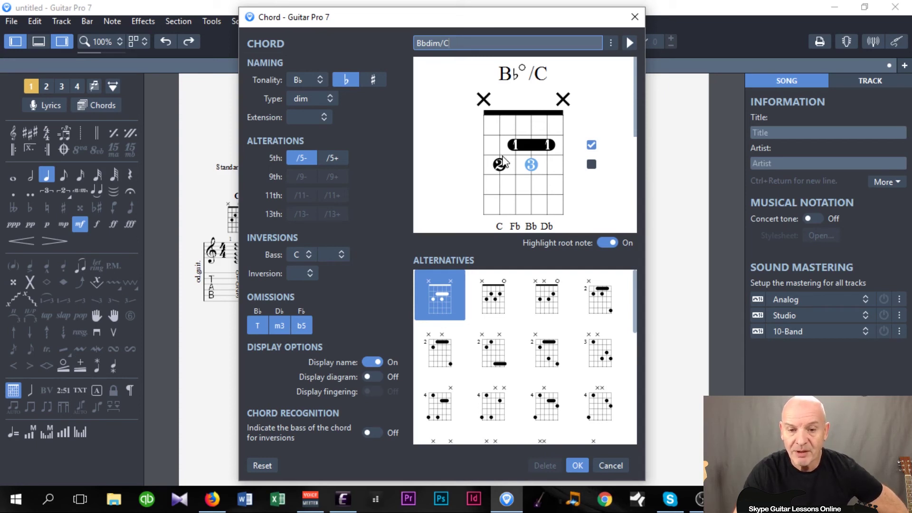
Toggle the fret-2 barre and fret-3 fingering, then try the second and third alternative voicings.
left_click(591, 145)
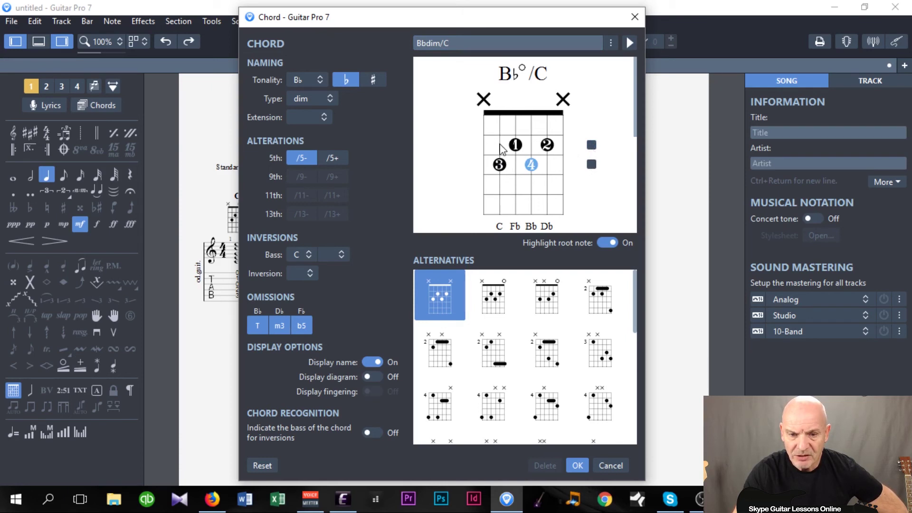
left_click(591, 145)
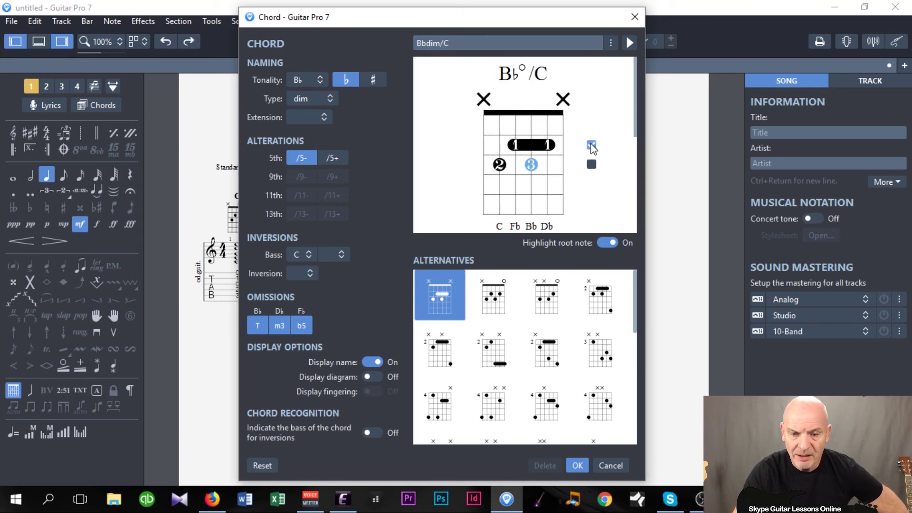
left_click(591, 165)
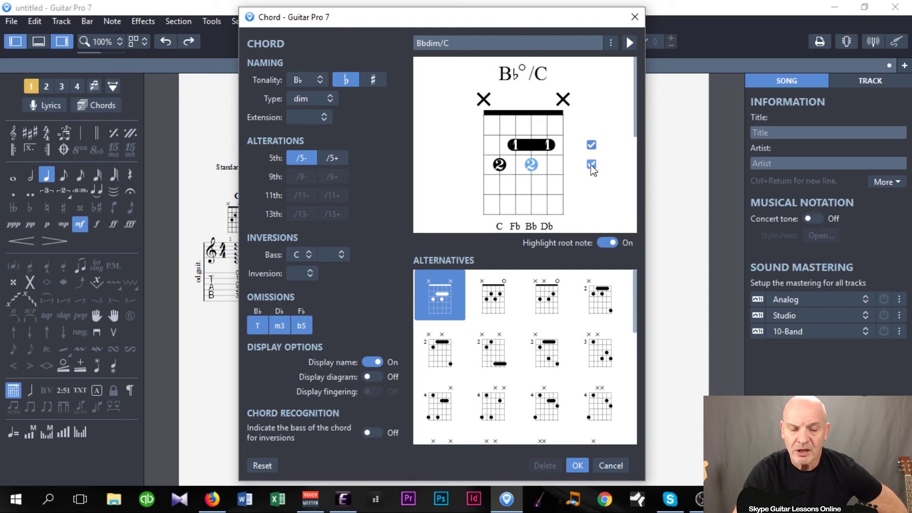
left_click(591, 165)
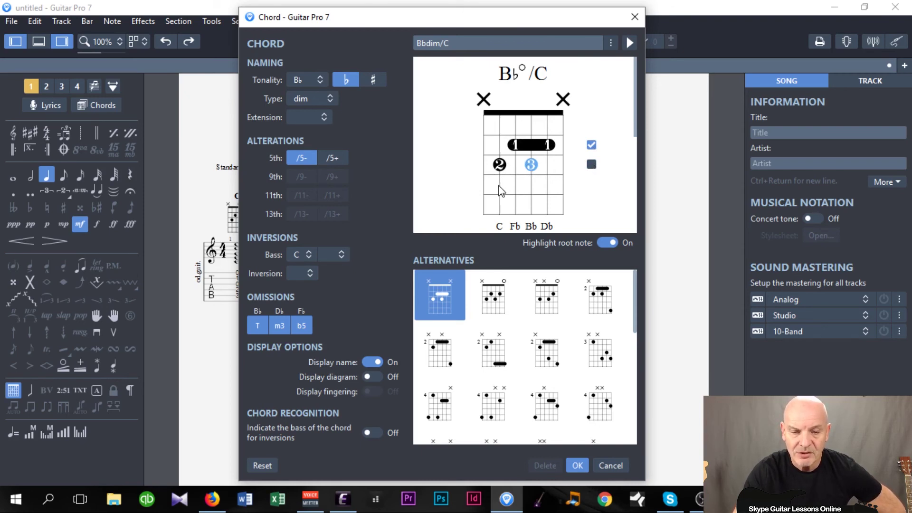
left_click(495, 298)
left_click(549, 301)
Choose the barred Bb°/C voicing, keeping the fret-2 bass and root highlighting, and add it to bar 3.
left_click(454, 299)
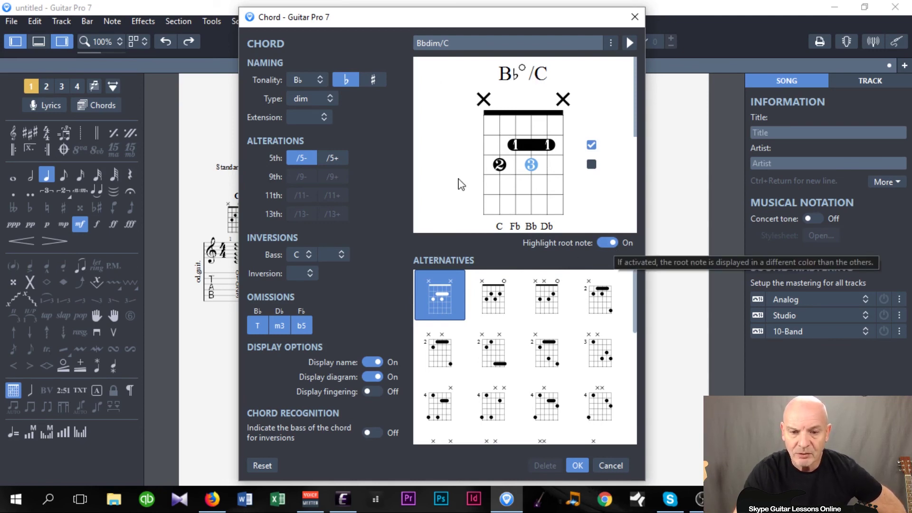
left_click(498, 166)
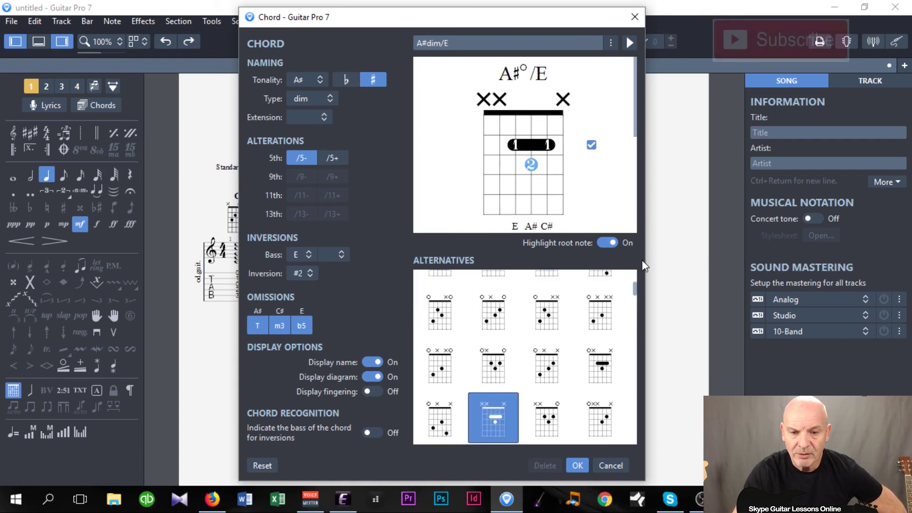
left_click(605, 243)
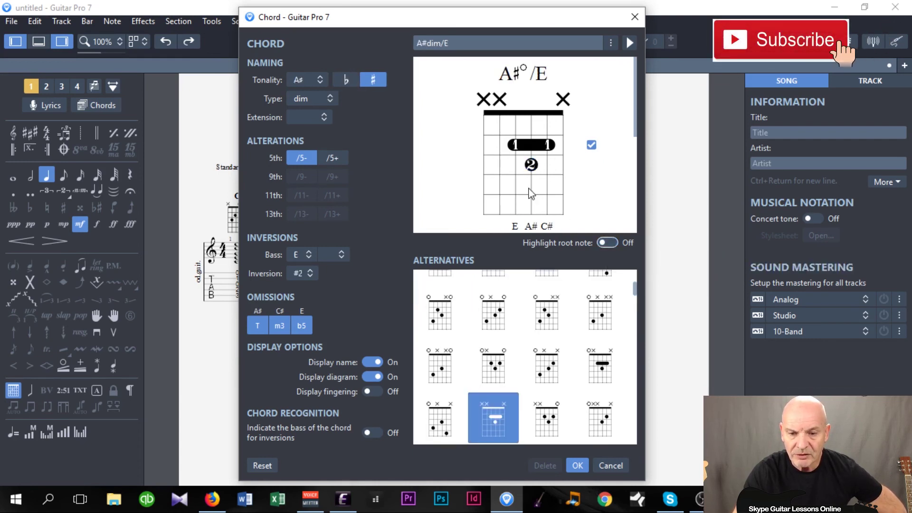
left_click(500, 166)
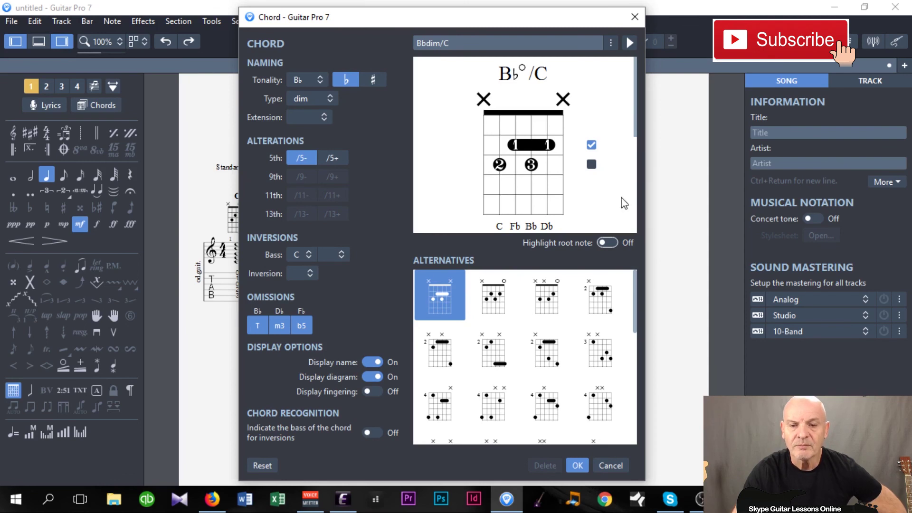
left_click(613, 244)
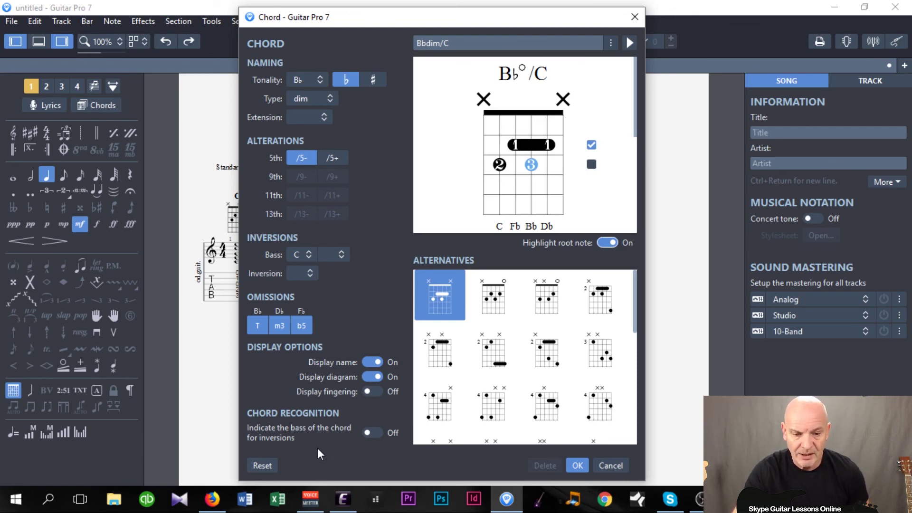
left_click(577, 466)
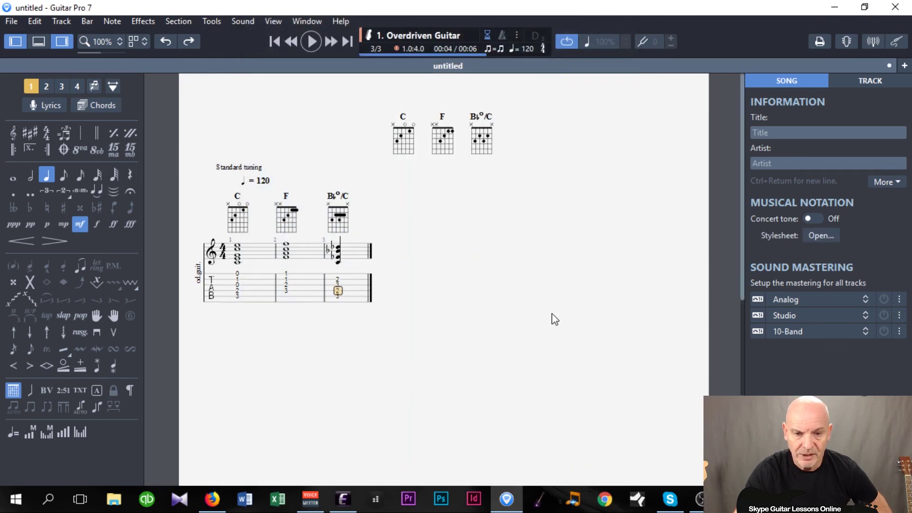